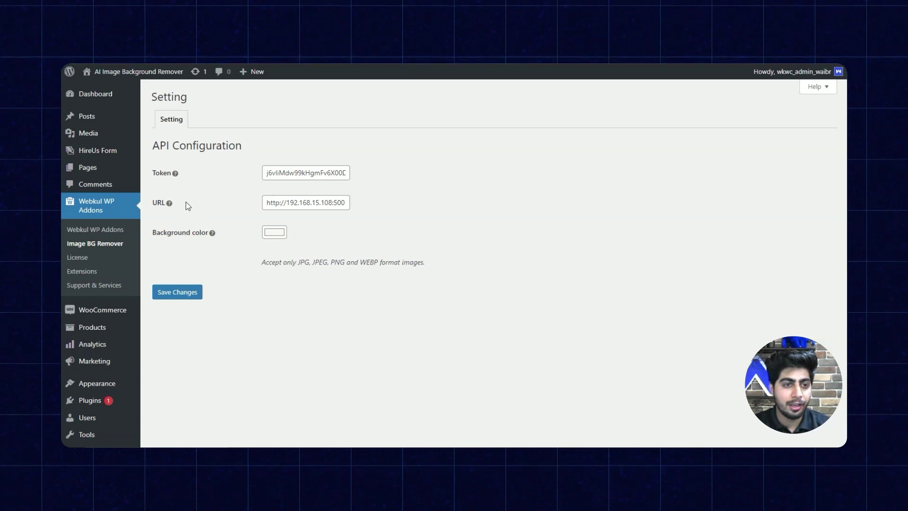
Check the API token and background colour, then save the Image BG Remover settings.
left_click(272, 173)
left_click(275, 234)
left_click(178, 292)
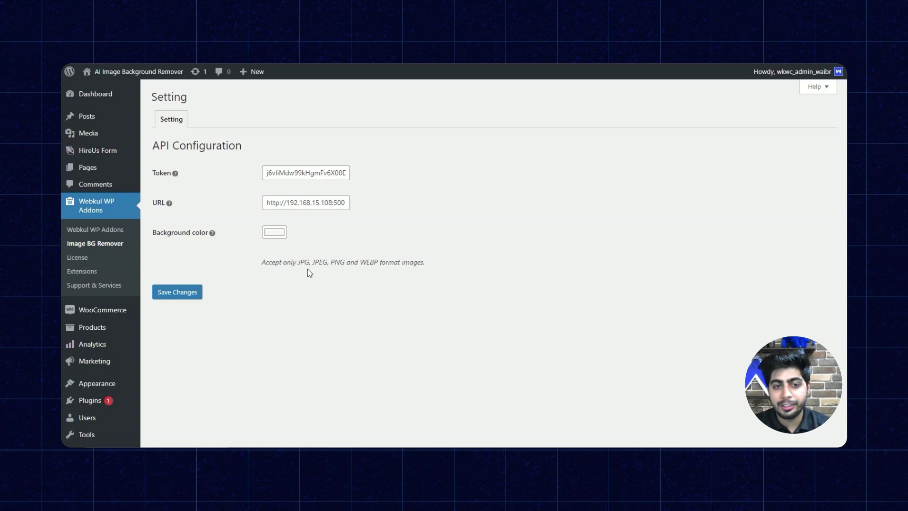
left_click(175, 295)
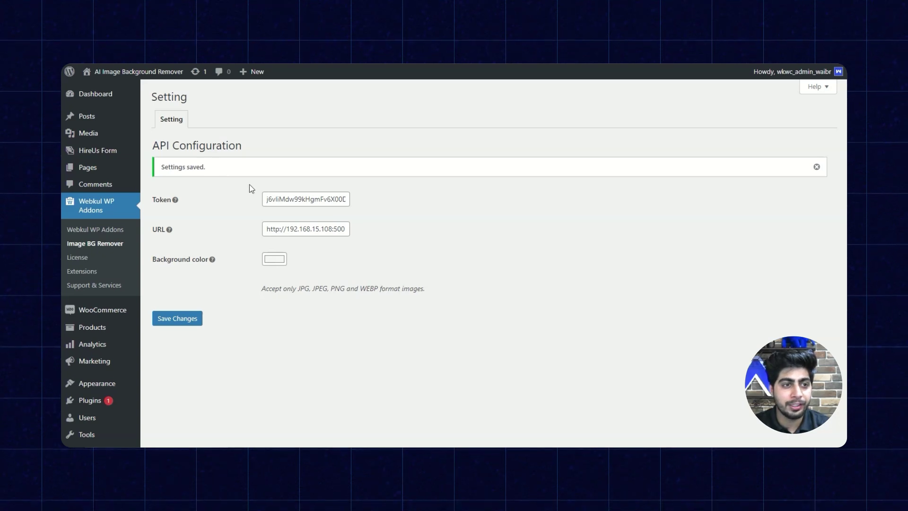
mouse_move(88, 134)
left_click(160, 135)
scroll(317, 227, "down", 3)
scroll(303, 190, "up", 3)
scroll(305, 185, "down", 1)
scroll(310, 182, "down", 1)
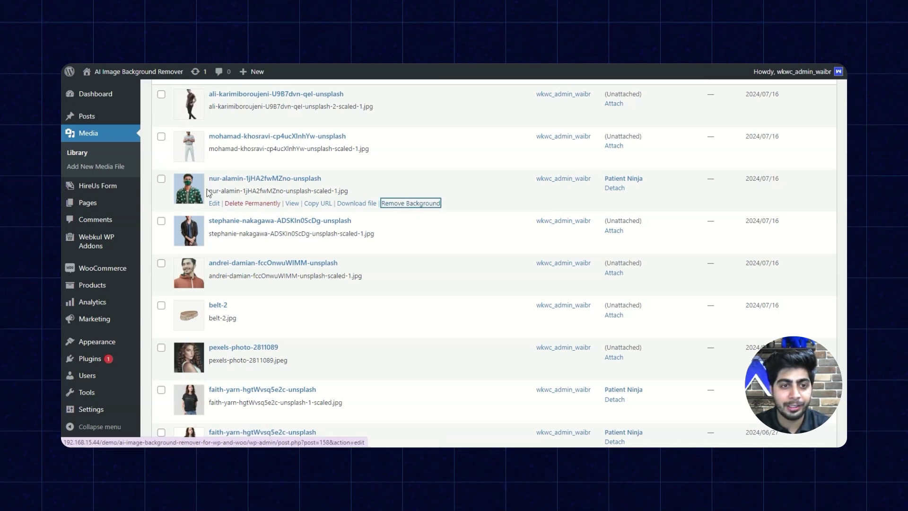
mouse_move(284, 185)
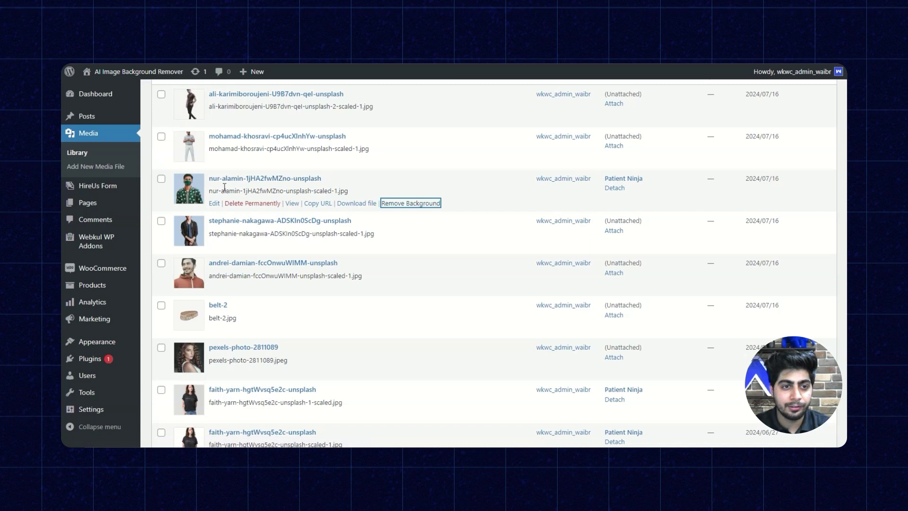
key("F5")
scroll(331, 261, "down", 3)
left_click(243, 178)
scroll(381, 229, "down", 3)
scroll(524, 231, "up", 2)
scroll(461, 184, "down", 3)
scroll(544, 183, "down", 2)
scroll(544, 180, "down", 3)
scroll(308, 295, "down", 3)
scroll(308, 294, "down", 3)
scroll(308, 295, "up", 3)
scroll(262, 310, "up", 5)
scroll(259, 309, "up", 5)
scroll(345, 221, "down", 1)
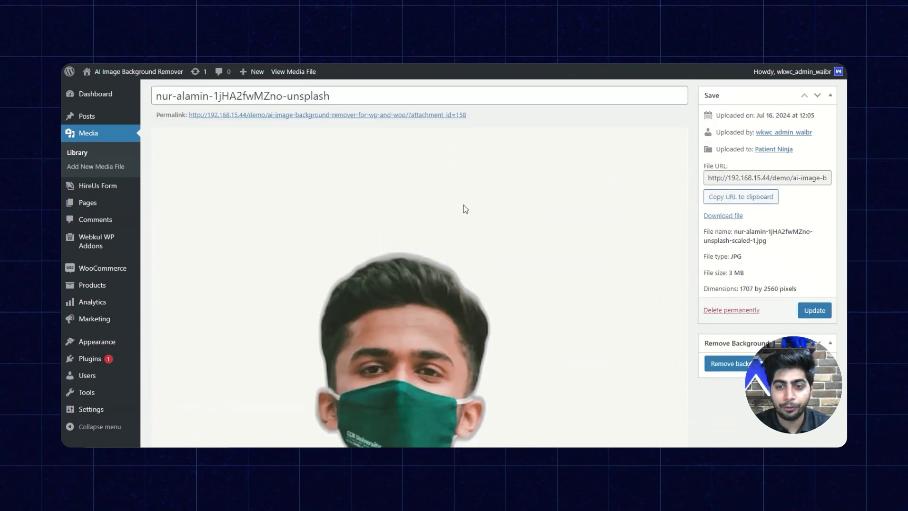
scroll(465, 209, "up", 2)
key("alt+Left")
scroll(259, 228, "down", 1)
scroll(259, 228, "down", 1)
scroll(163, 269, "down", 1)
scroll(168, 296, "down", 1)
left_click(161, 290)
Mark the watch photo and apply the Remove Background bulk action to all marked images.
left_click(161, 376)
scroll(232, 383, "up", 5)
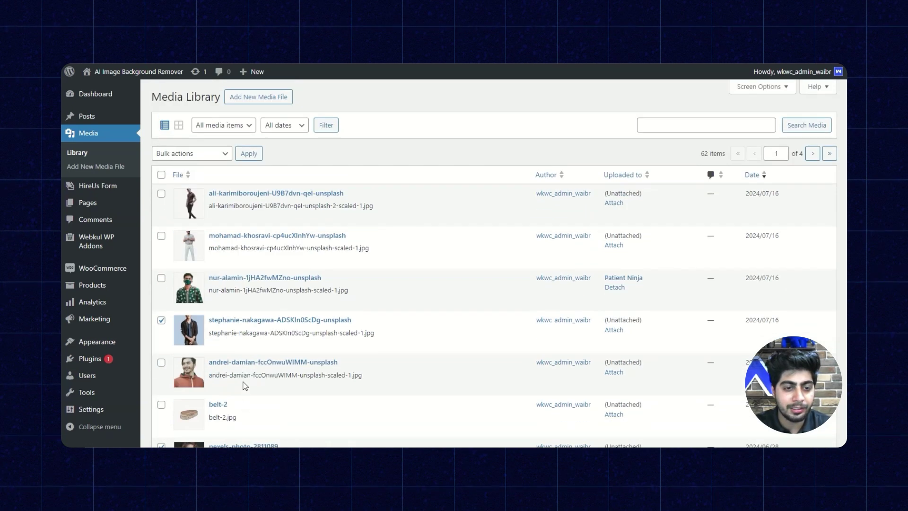
scroll(200, 335, "down", 1)
scroll(195, 319, "down", 1)
scroll(192, 314, "down", 1)
scroll(192, 313, "down", 1)
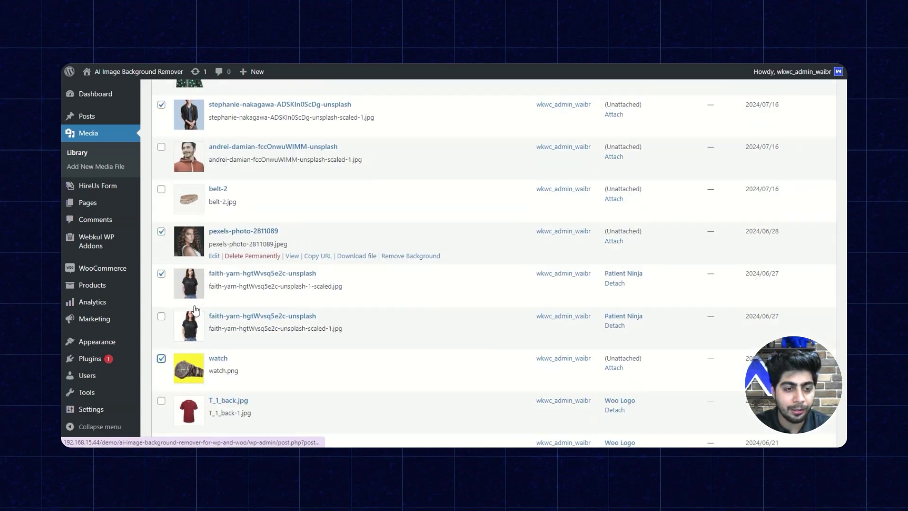
scroll(199, 326, "down", 1)
scroll(210, 348, "up", 5)
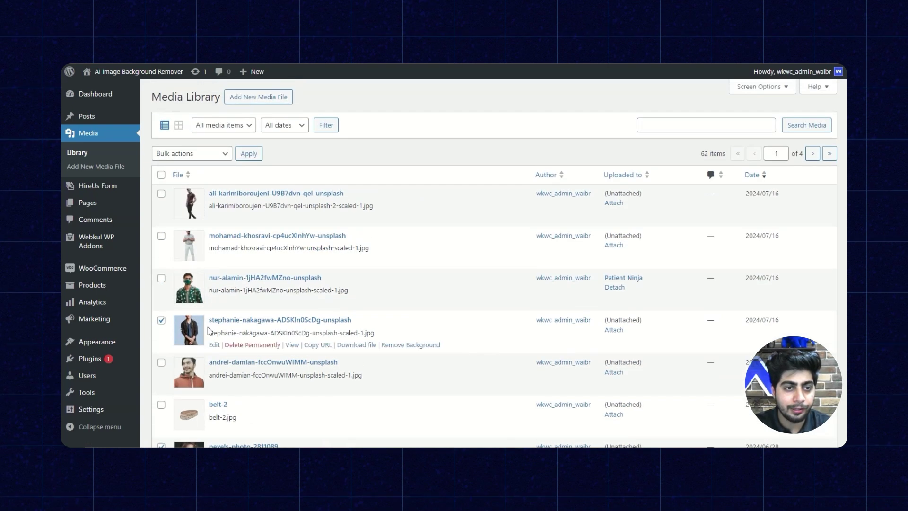
left_click(224, 155)
left_click(202, 189)
left_click(250, 154)
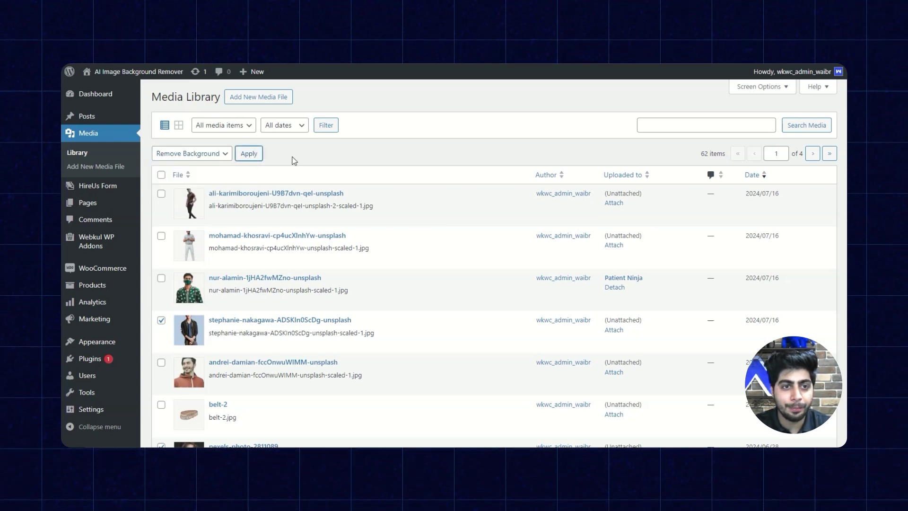
scroll(278, 159, "down", 3)
scroll(270, 184, "down", 3)
scroll(263, 198, "up", 5)
scroll(304, 173, "up", 1)
scroll(305, 172, "down", 4)
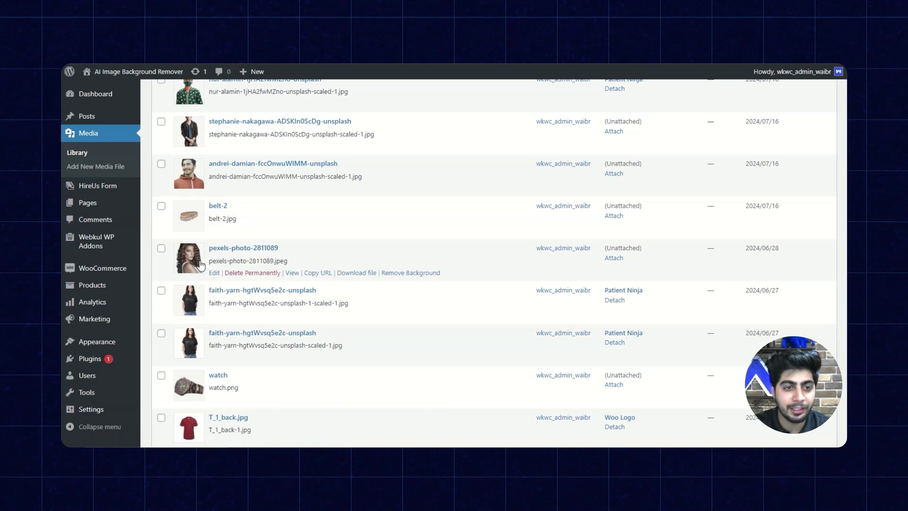
scroll(249, 259, "up", 2)
scroll(241, 301, "down", 3)
left_click(216, 326)
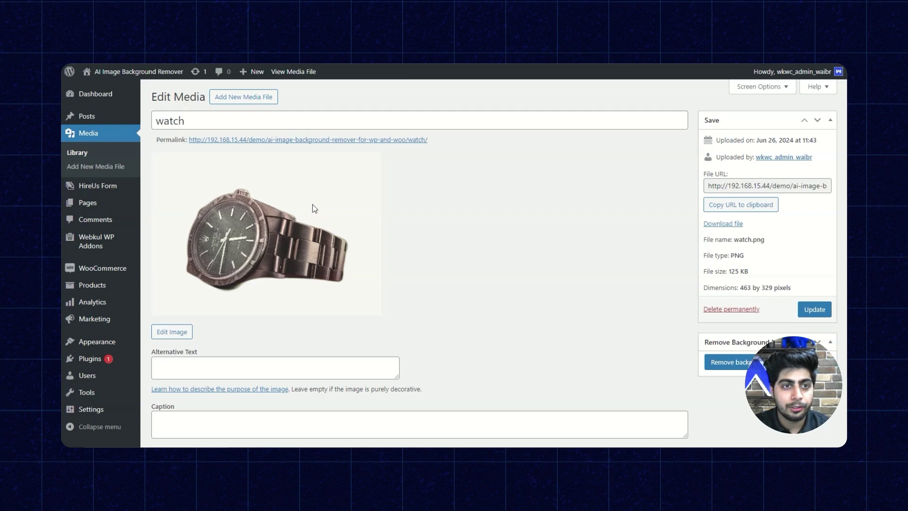
left_click(95, 136)
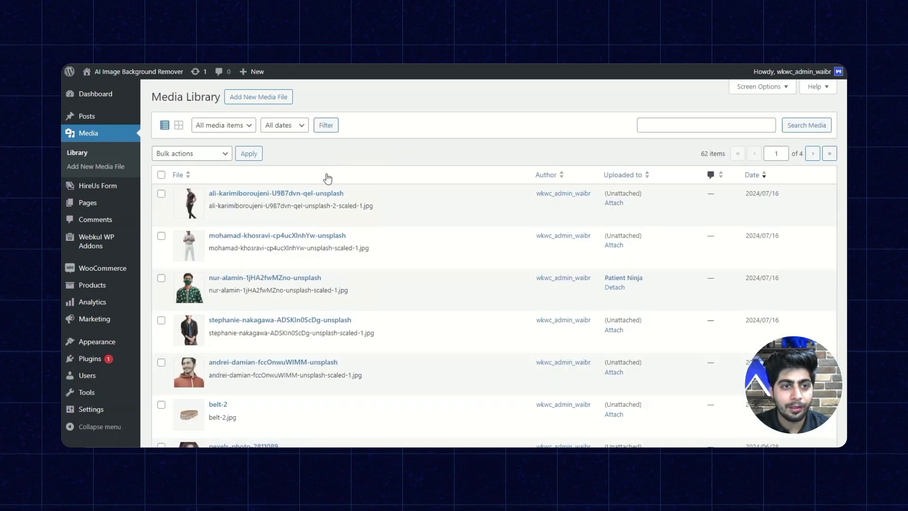
Upload the olive cargo trousers photo and remove its background with 'Remove background & update'.
left_click(274, 101)
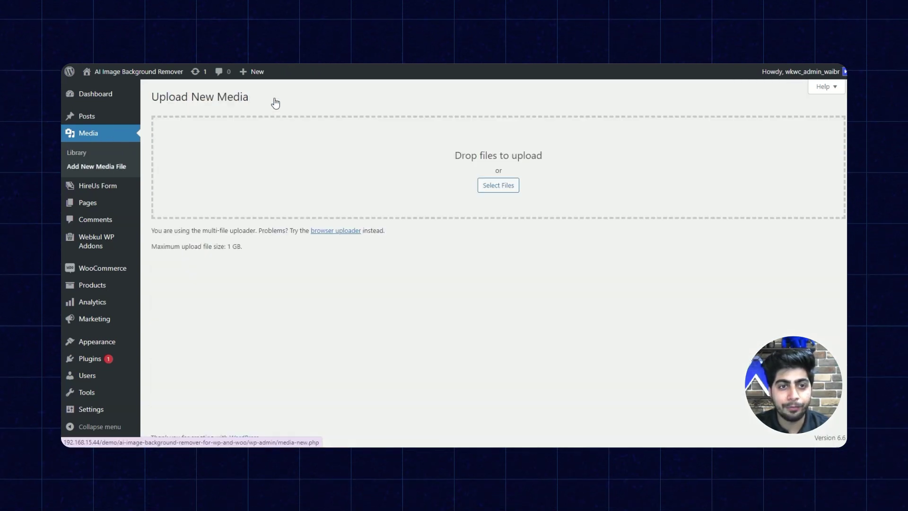
left_click(495, 187)
left_click(238, 173)
left_click(374, 242)
left_click(197, 297)
scroll(416, 237, "down", 3)
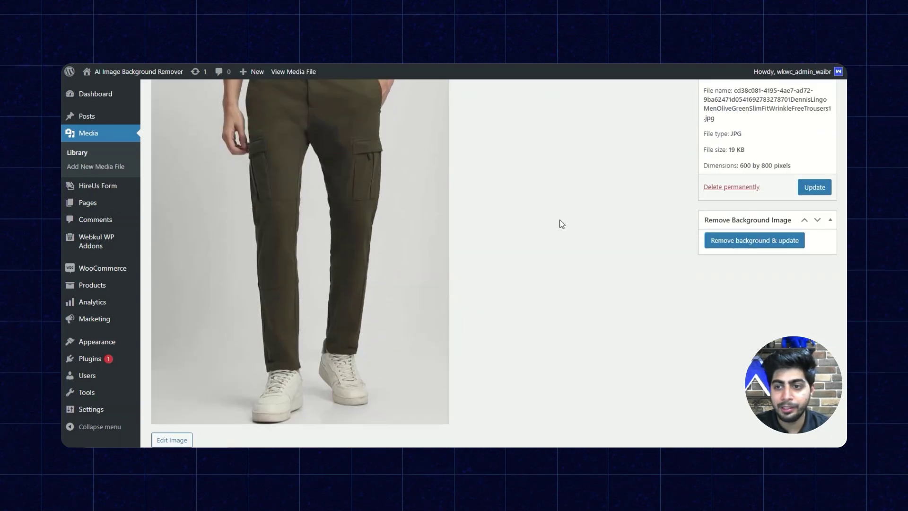
scroll(517, 234, "up", 2)
scroll(517, 234, "down", 2)
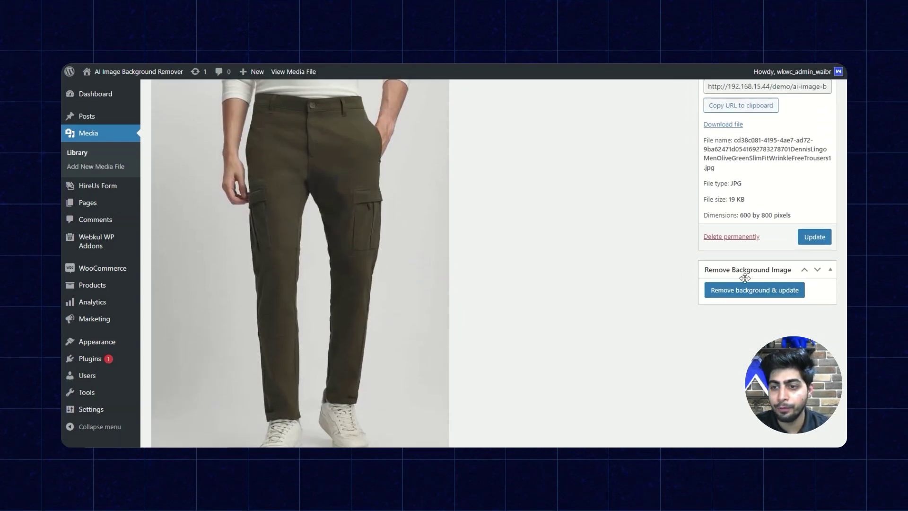
left_click(741, 291)
scroll(506, 323, "down", 3)
scroll(487, 265, "up", 3)
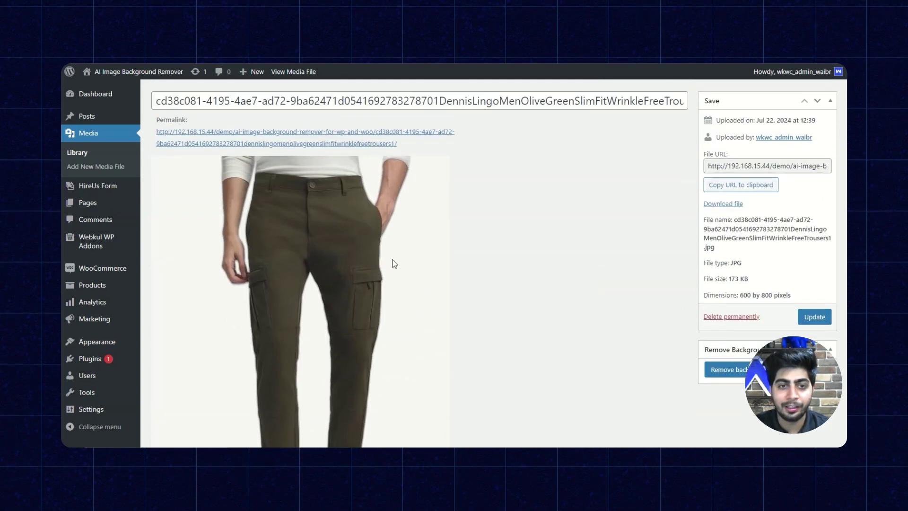
scroll(456, 251, "down", 3)
scroll(285, 212, "up", 3)
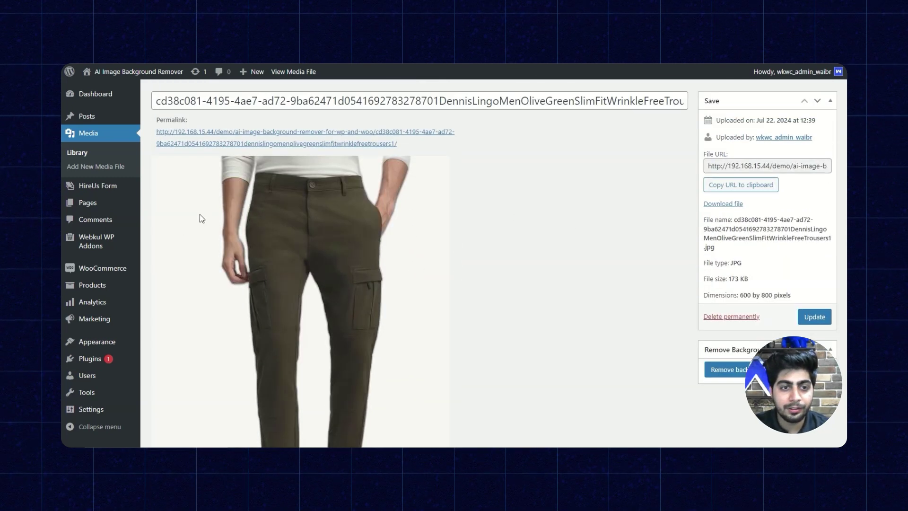
scroll(209, 224, "down", 3)
scroll(218, 232, "down", 5)
scroll(114, 246, "up", 5)
scroll(494, 230, "up", 5)
scroll(133, 319, "down", 3)
Open Ship Your Idea for editing from All Products, showing its purple-background poster.
left_click(157, 288)
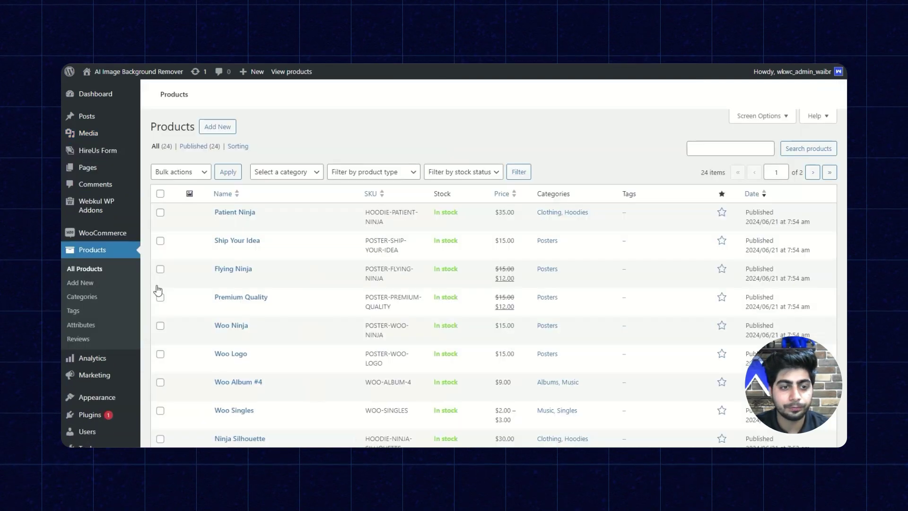
scroll(235, 247, "down", 5)
scroll(234, 248, "up", 5)
left_click(243, 252)
scroll(590, 250, "down", 3)
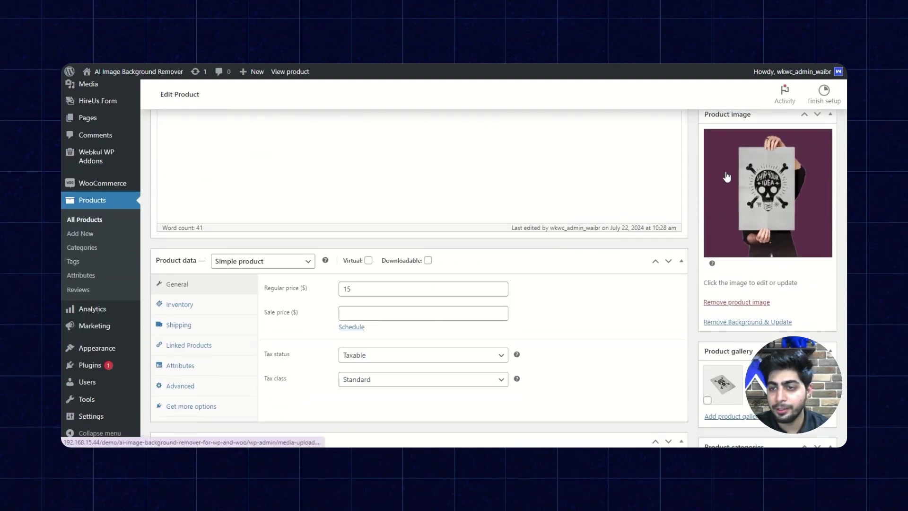
scroll(731, 197, "down", 1)
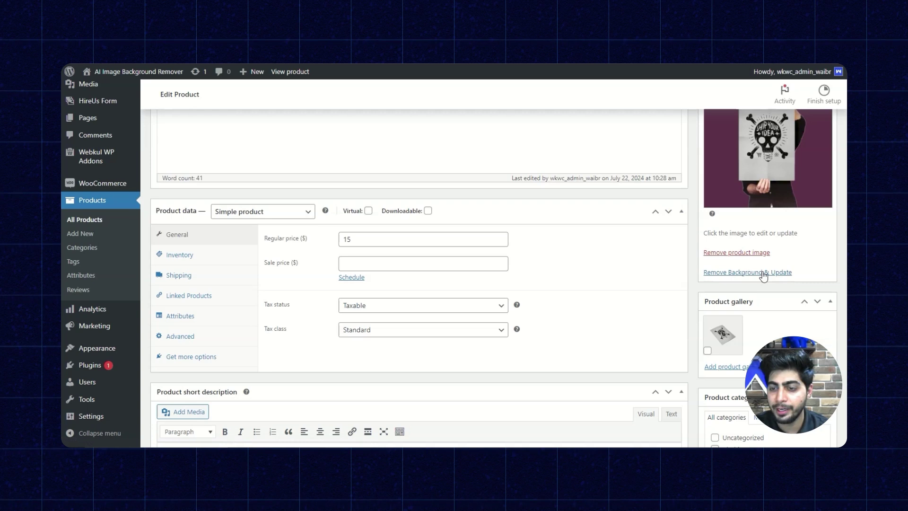